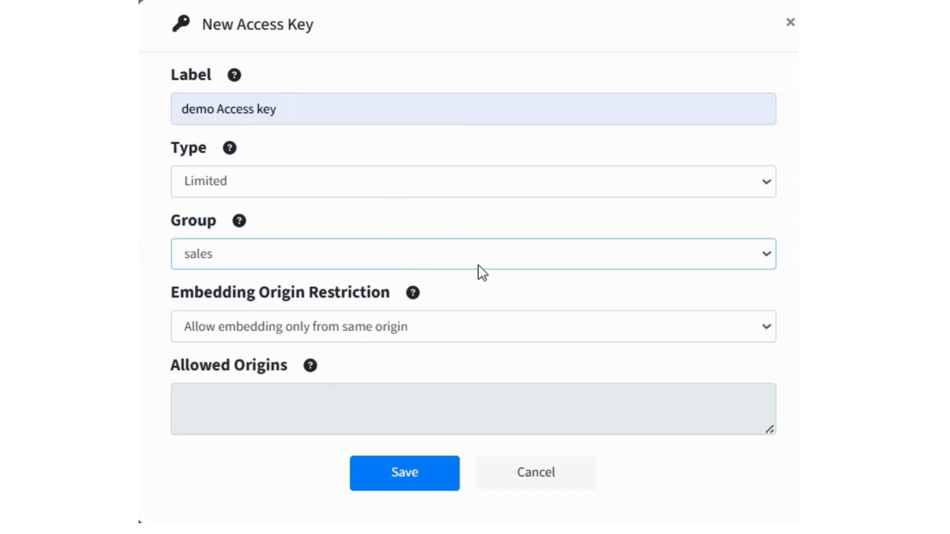
Restrict the new access key's embedding origin to "Allow embedding only from same origin"
click(455, 328)
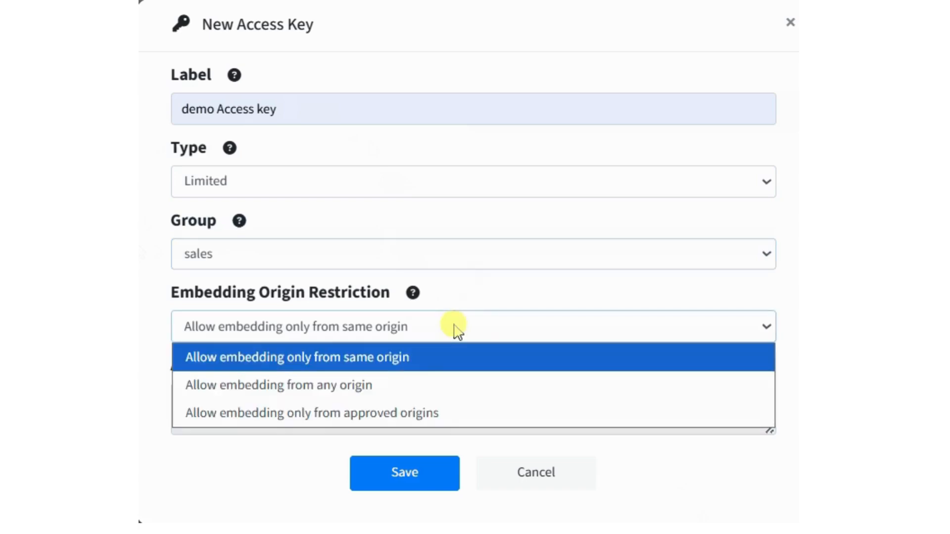
click(416, 357)
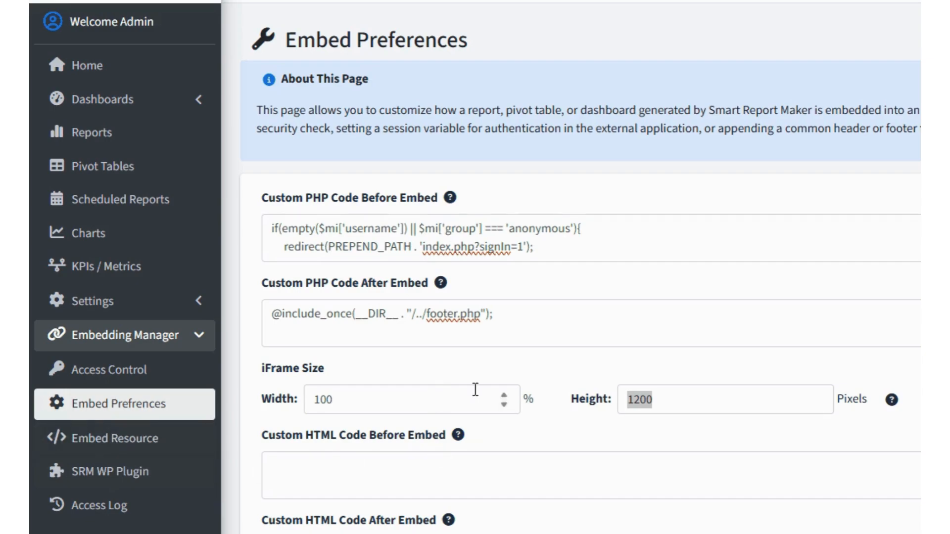
Review the custom PHP code before and after embed in the embed preferences, including the sign-in redirect and footer include
drag(475, 195, 258, 179)
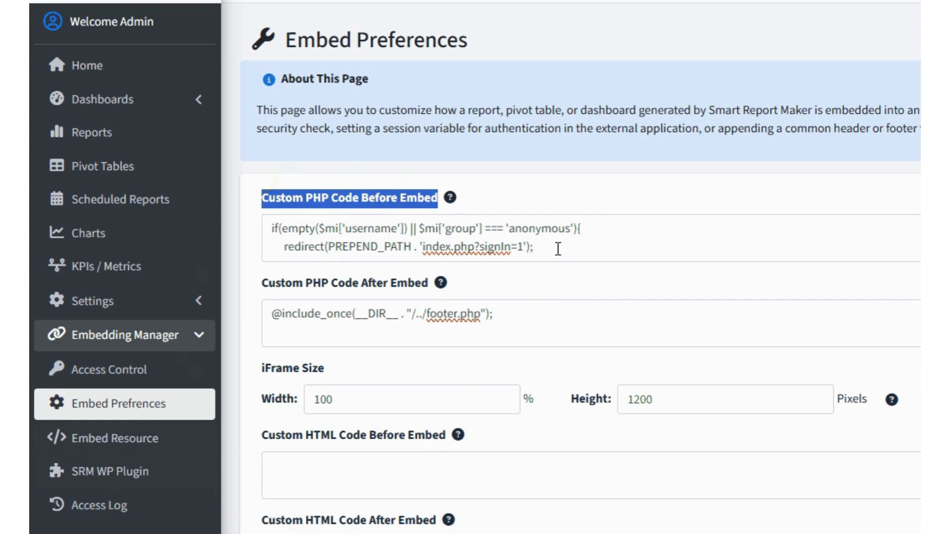
drag(558, 249, 276, 248)
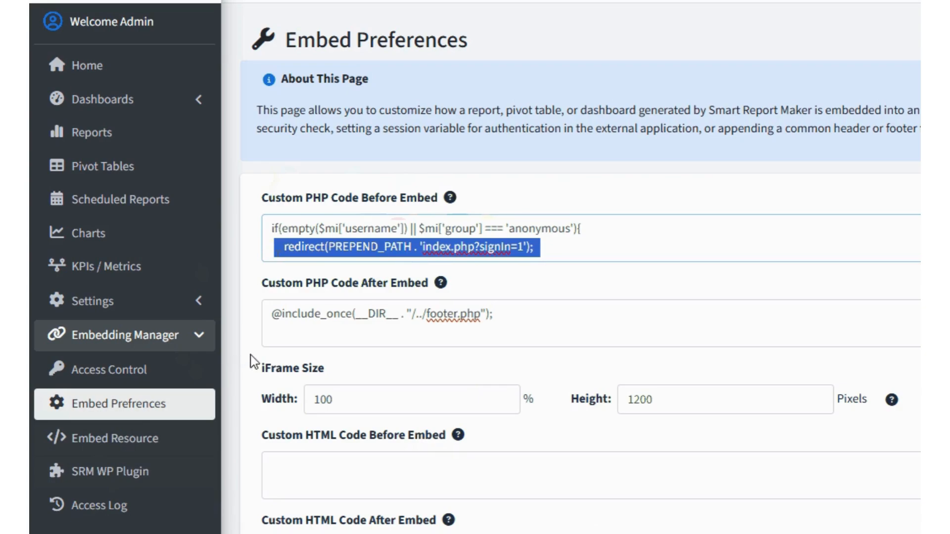
drag(494, 315, 273, 321)
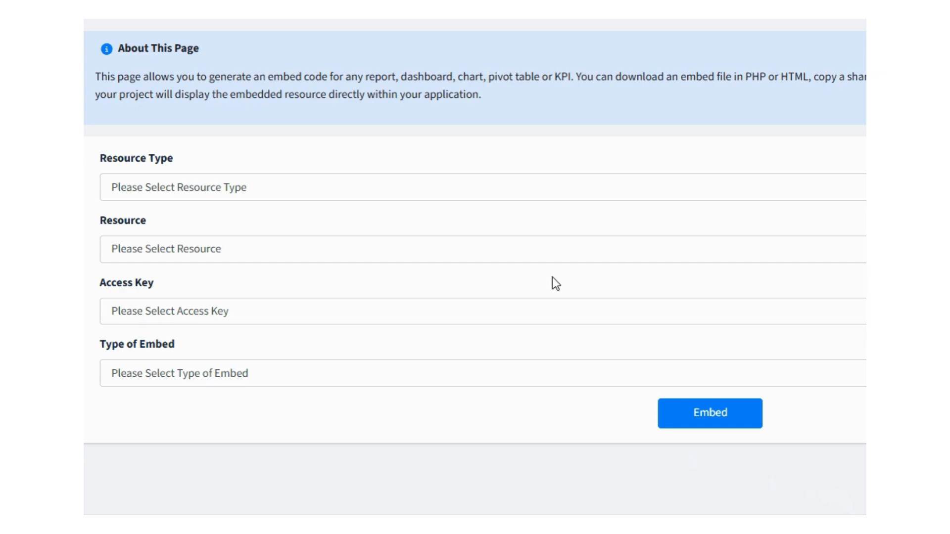
Choose the sales dashboard as the resource to embed
click(593, 189)
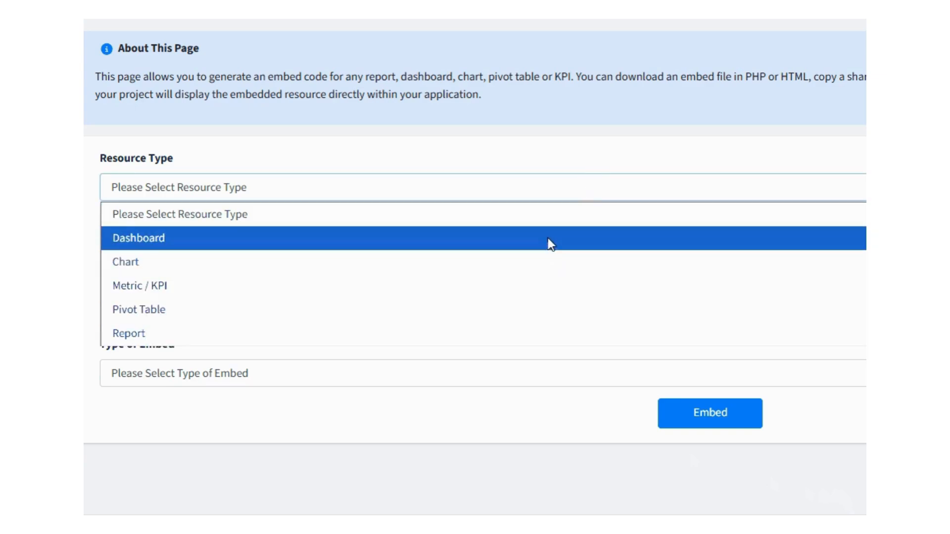
click(548, 239)
click(550, 254)
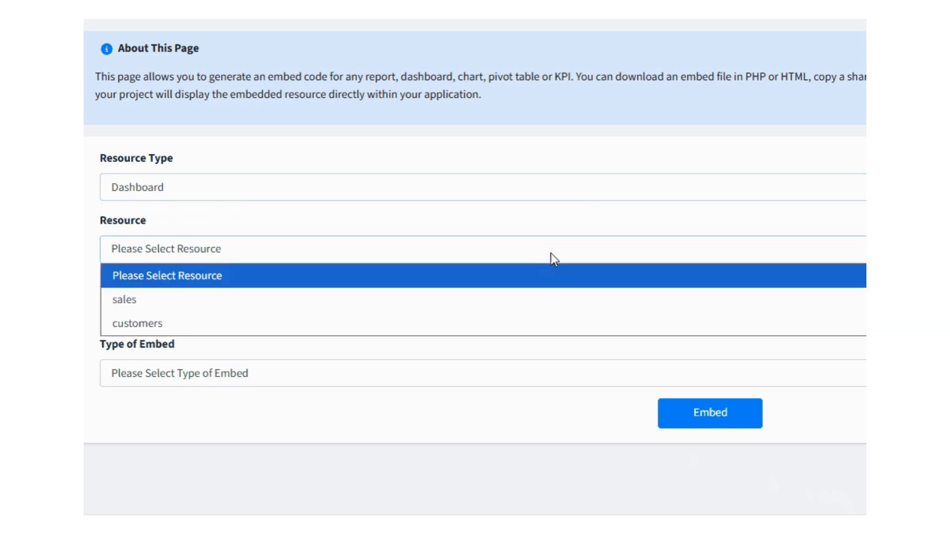
click(533, 300)
Assign demo Access key, set the embed type to PHP Embed Code, and generate the embed file
click(533, 305)
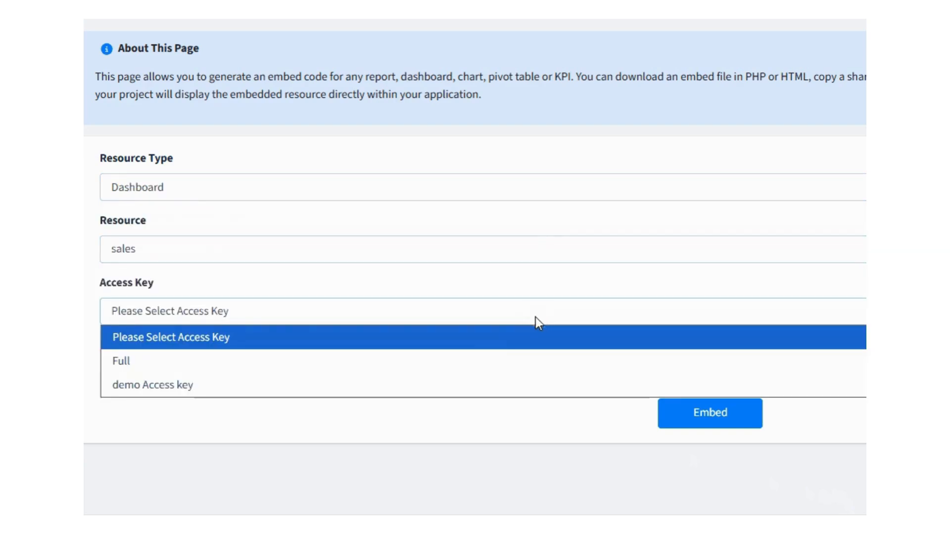
click(482, 383)
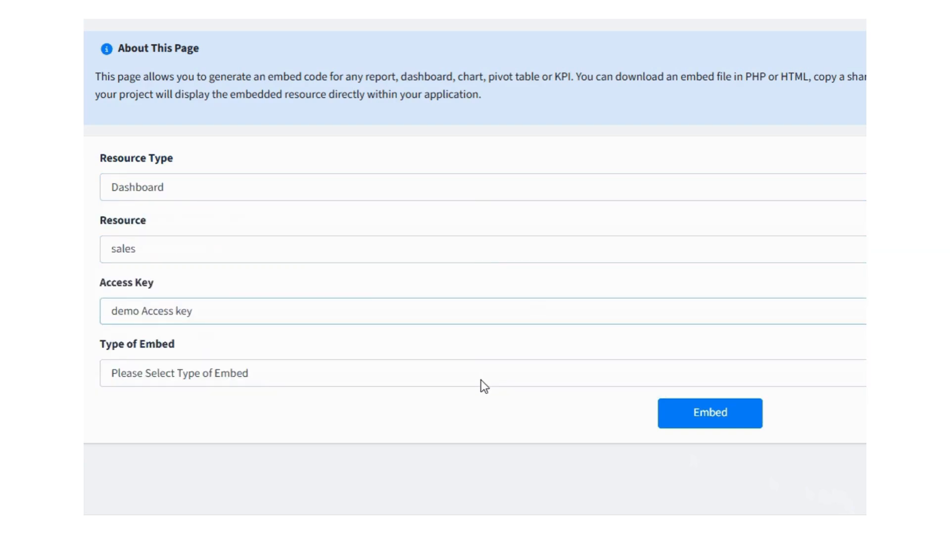
click(567, 378)
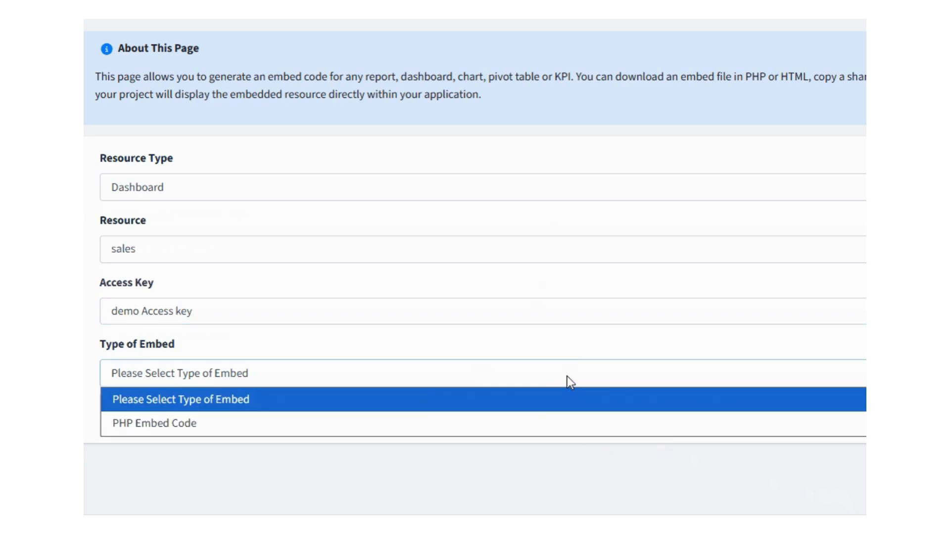
click(531, 420)
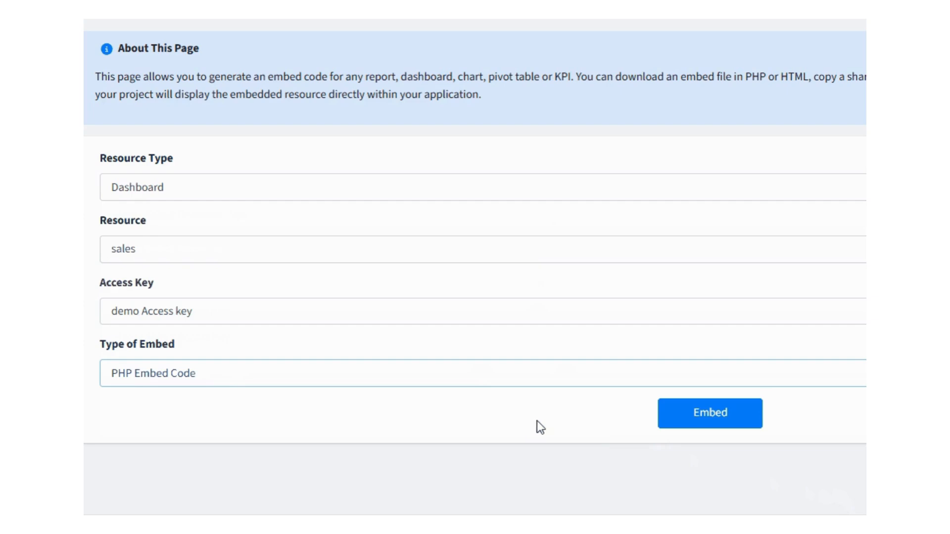
click(696, 418)
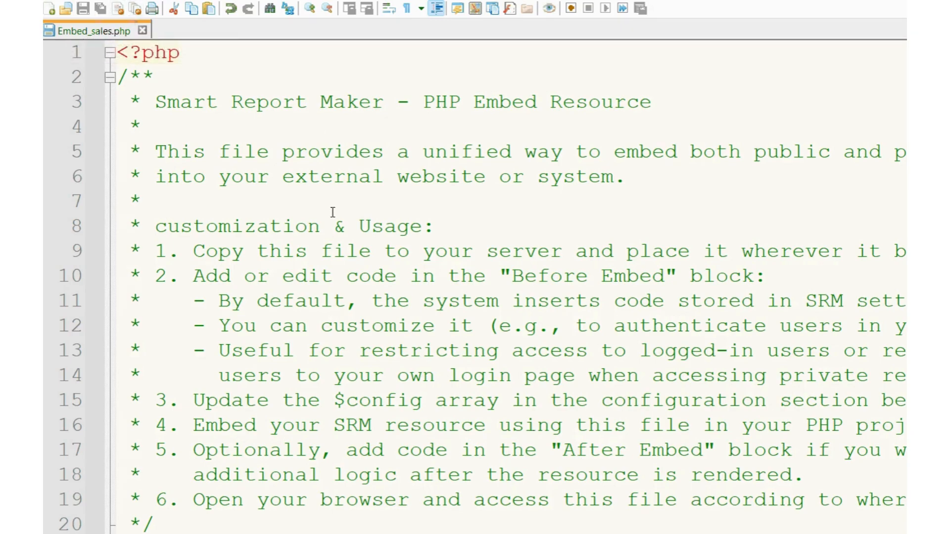
Examine the usage notes, sign-in check and $config settings in Embed_sales.php, including the access key and iframe width entries
scroll(331, 268, down, 5)
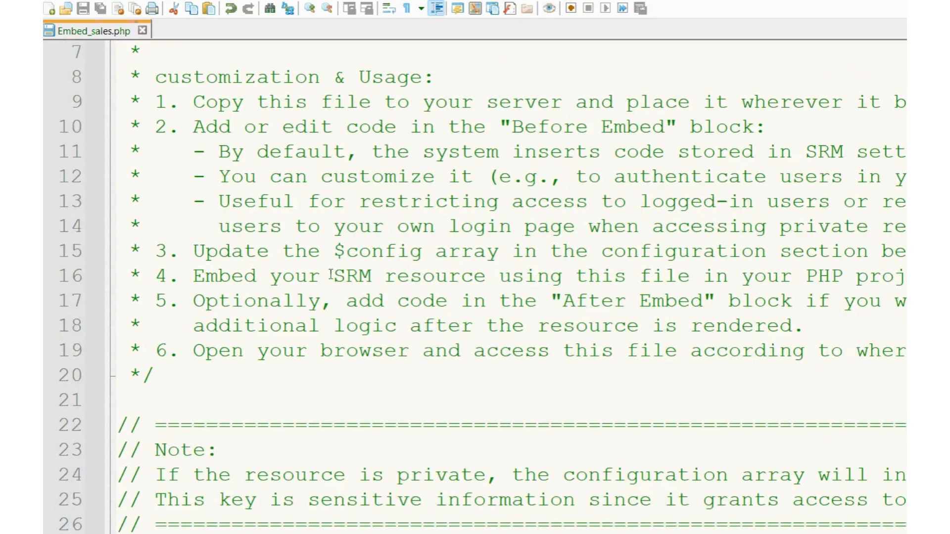
scroll(329, 276, down, 3)
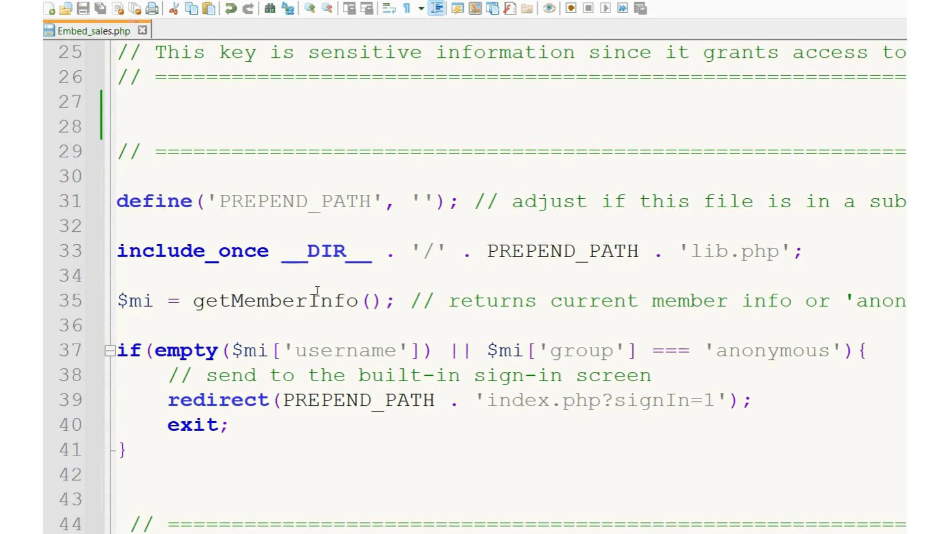
scroll(317, 291, down, 3)
scroll(315, 293, up, 2)
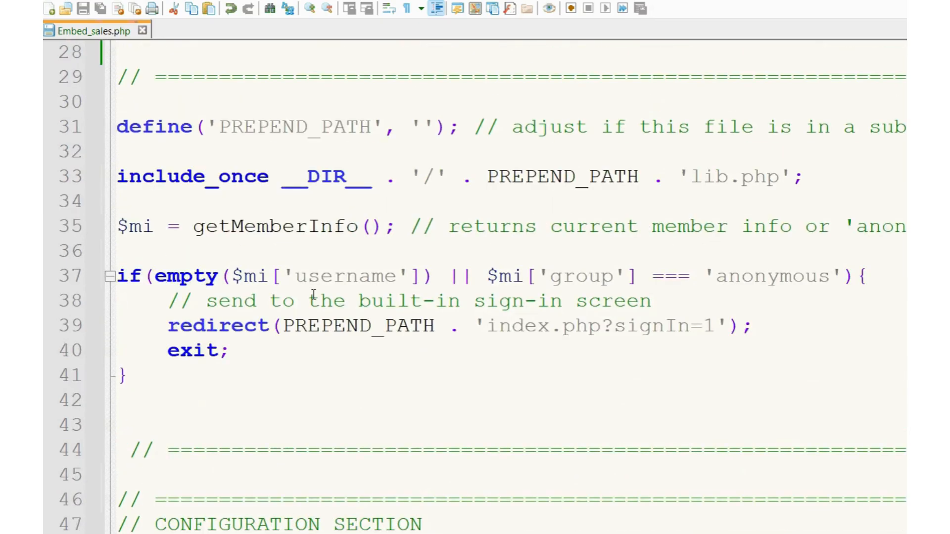
scroll(314, 295, down, 7)
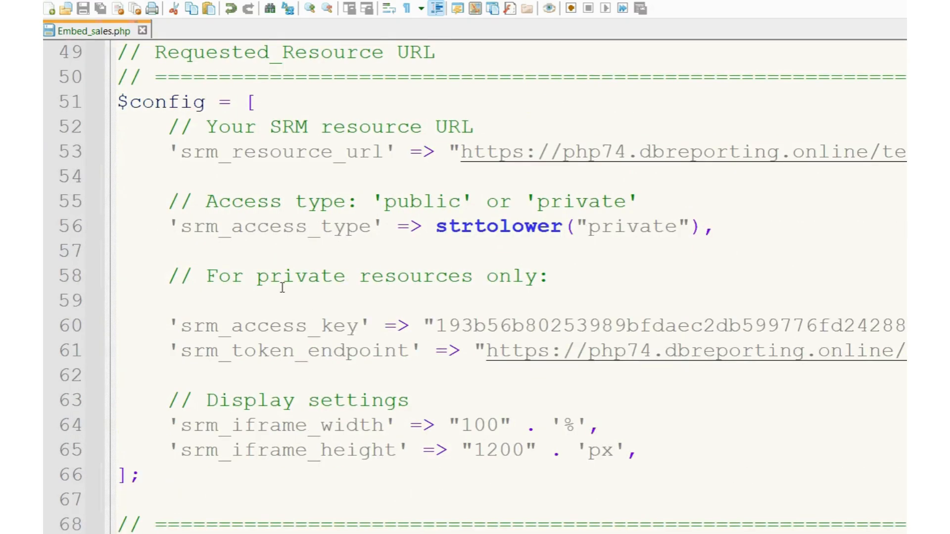
drag(182, 327, 359, 326)
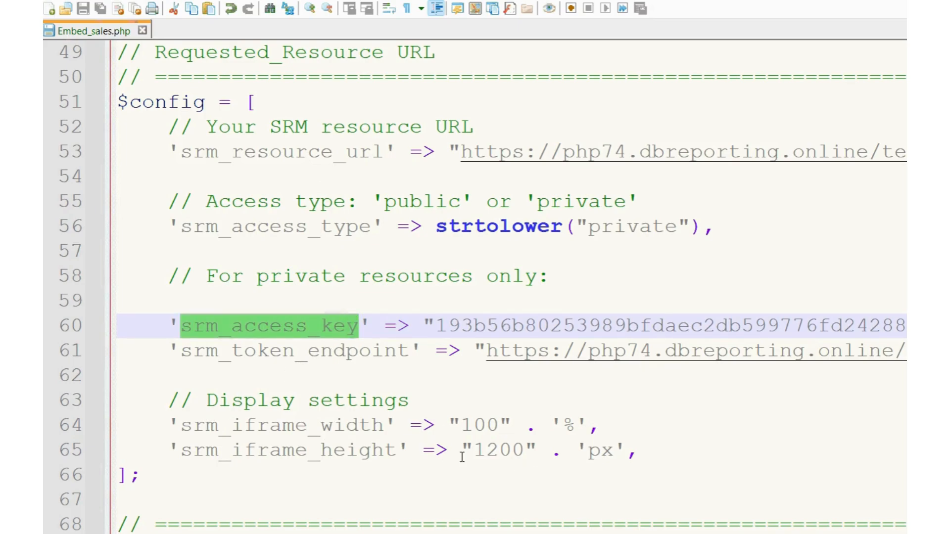
click(411, 426)
Examine the configuration validation code and the footer include at the end of Embed_sales.php
scroll(394, 420, down, 12)
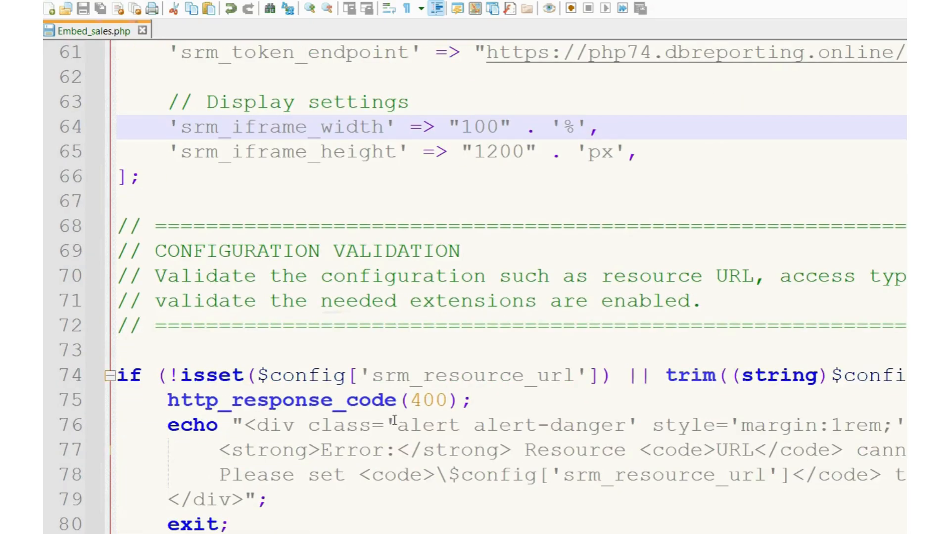
scroll(392, 423, down, 8)
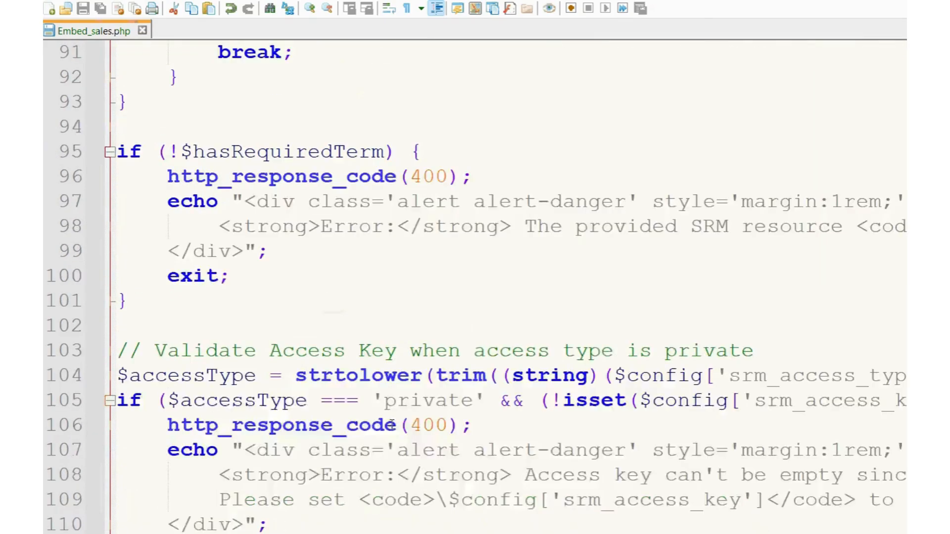
scroll(392, 426, down, 20)
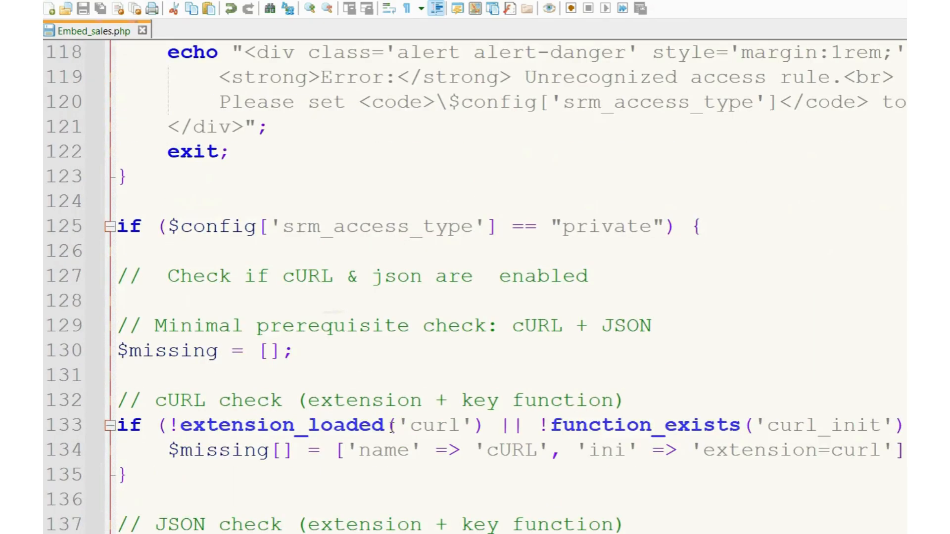
scroll(393, 431, down, 15)
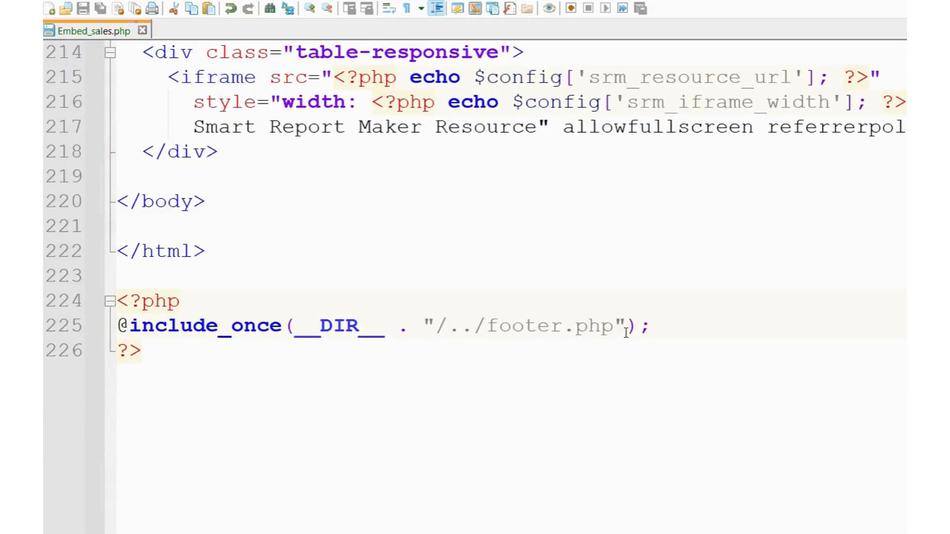
drag(639, 327, 108, 325)
click(238, 402)
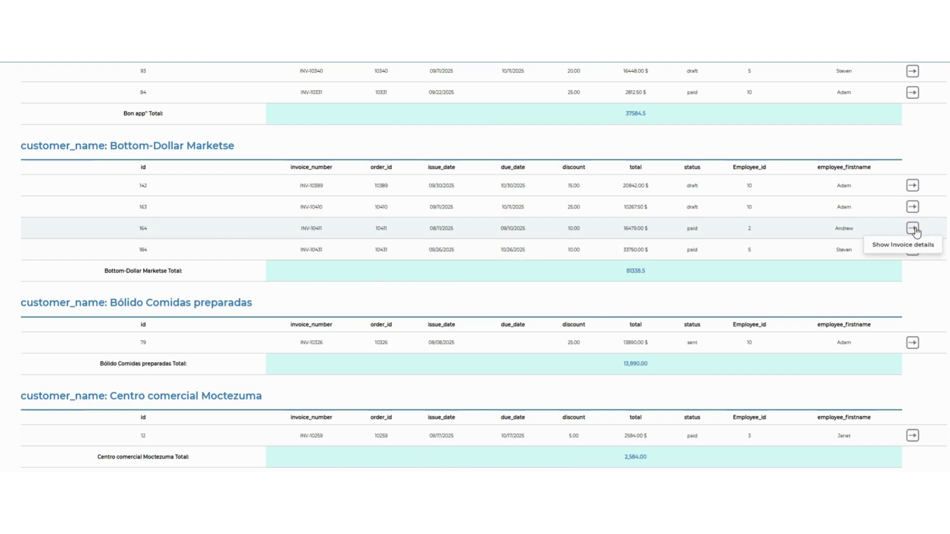
Drill down from invoice INV-10411 to CitrusFizz Sparkling Orange Juice and its supplier details
click(913, 251)
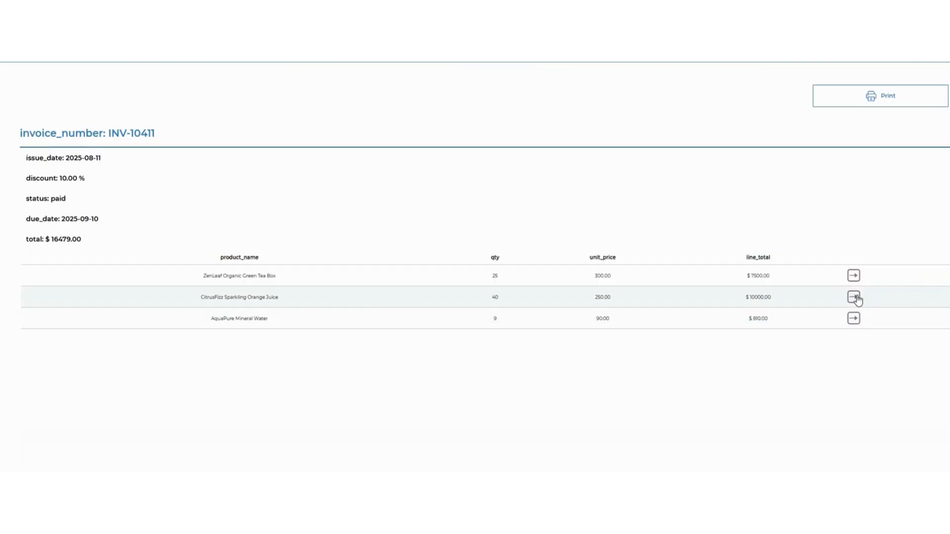
mouse_move(858, 300)
click(891, 315)
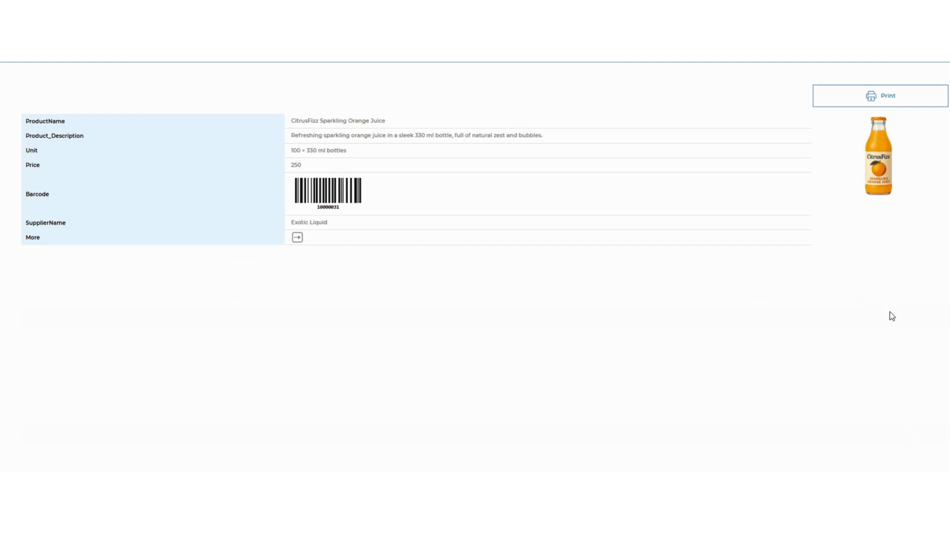
mouse_move(298, 240)
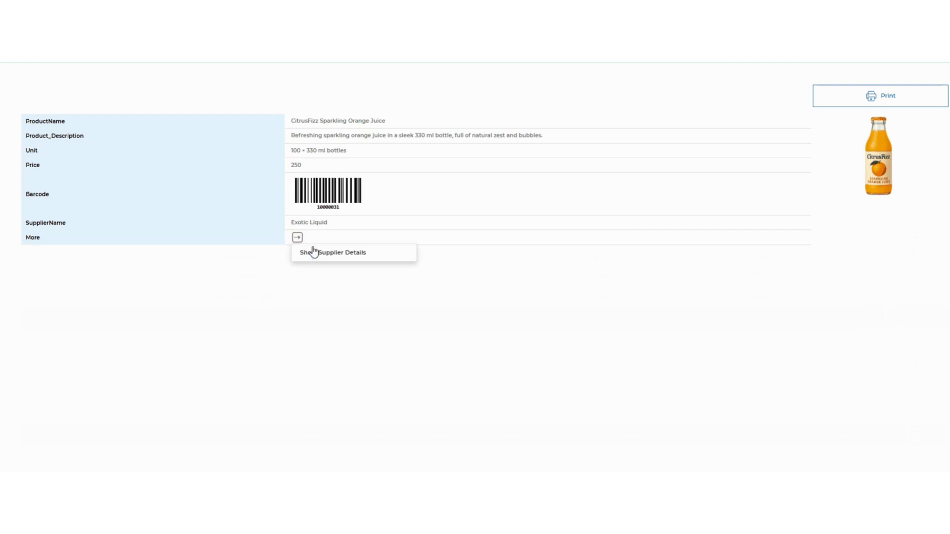
click(317, 254)
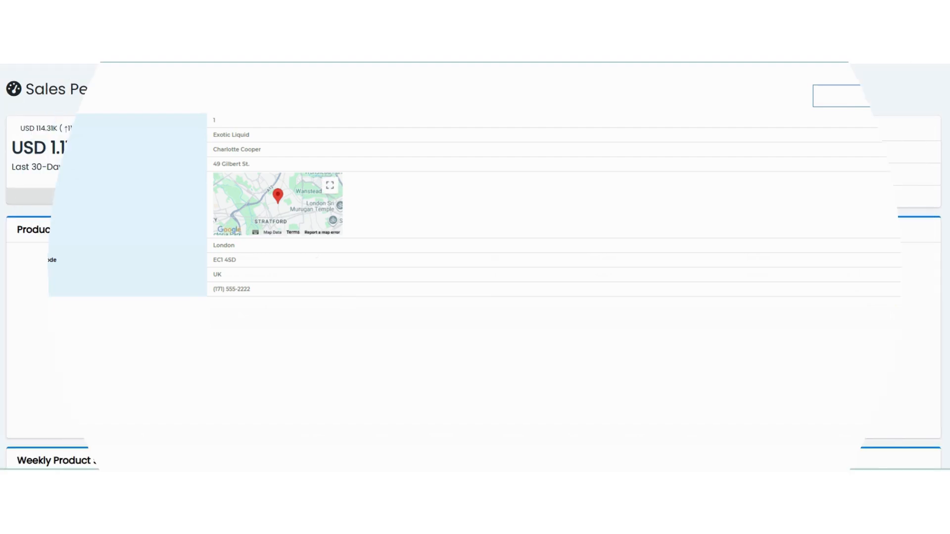
Display the product records behind the Beverages slice of the Products Per Category chart
click(310, 393)
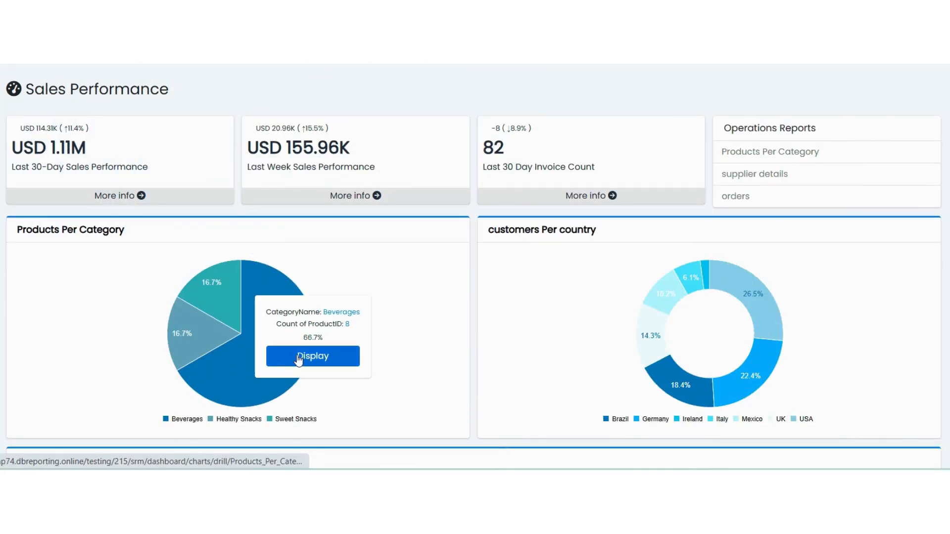
click(300, 356)
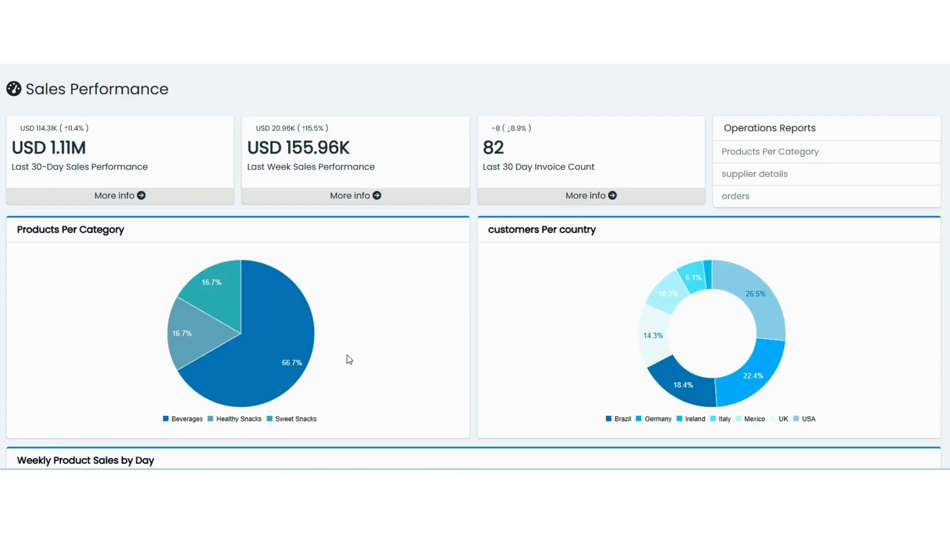
Filter the Weekly Product Sales by Day table by lowering the maximum unit_price to about a third of its range
scroll(345, 358, down, 2)
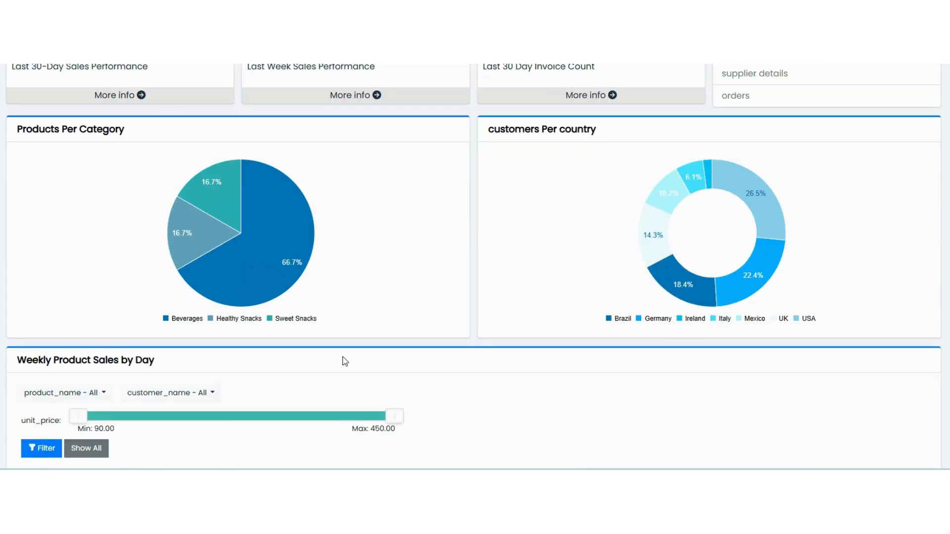
scroll(357, 353, down, 4)
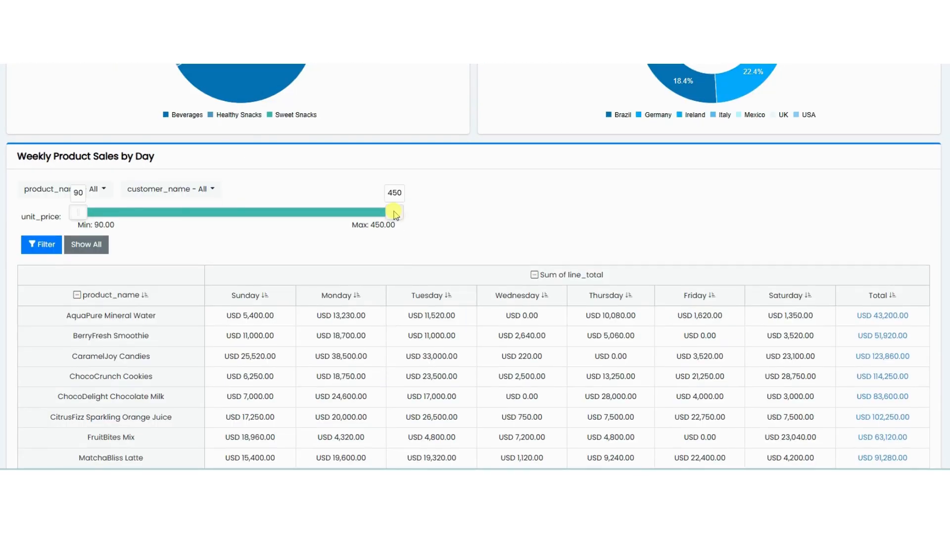
drag(394, 213, 193, 213)
click(42, 244)
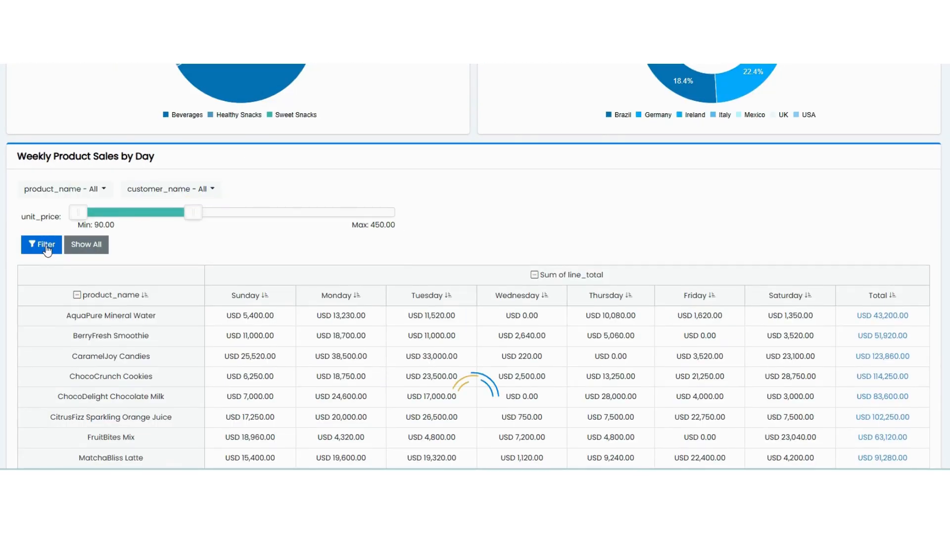
scroll(663, 455, down, 1)
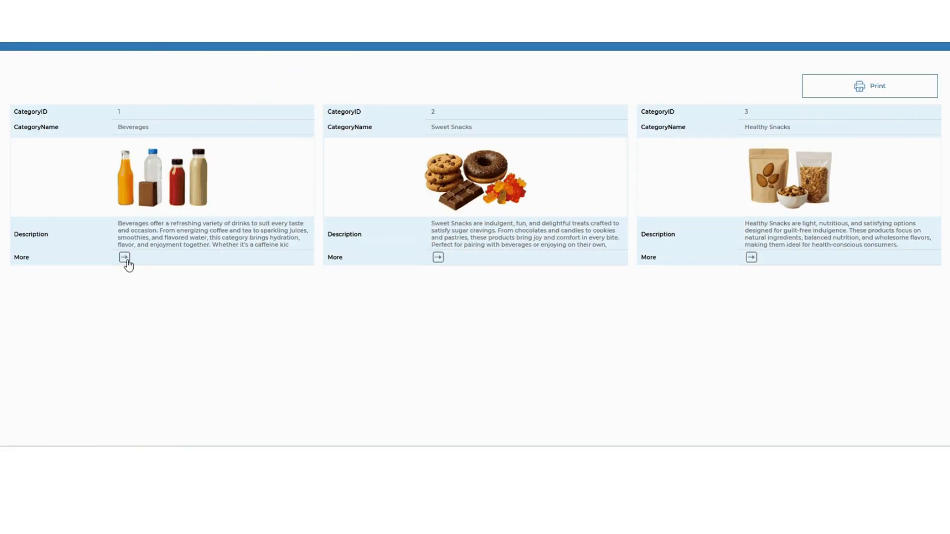
Drill down from the Beverages category to its products and open further details for Premium Coffee Beans
click(124, 257)
click(141, 277)
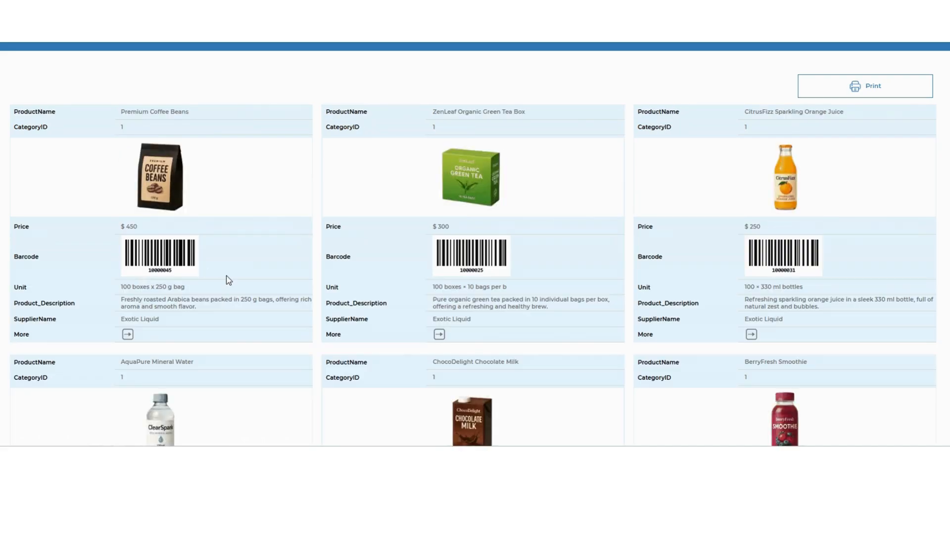
scroll(228, 278, down, 2)
scroll(230, 282, up, 2)
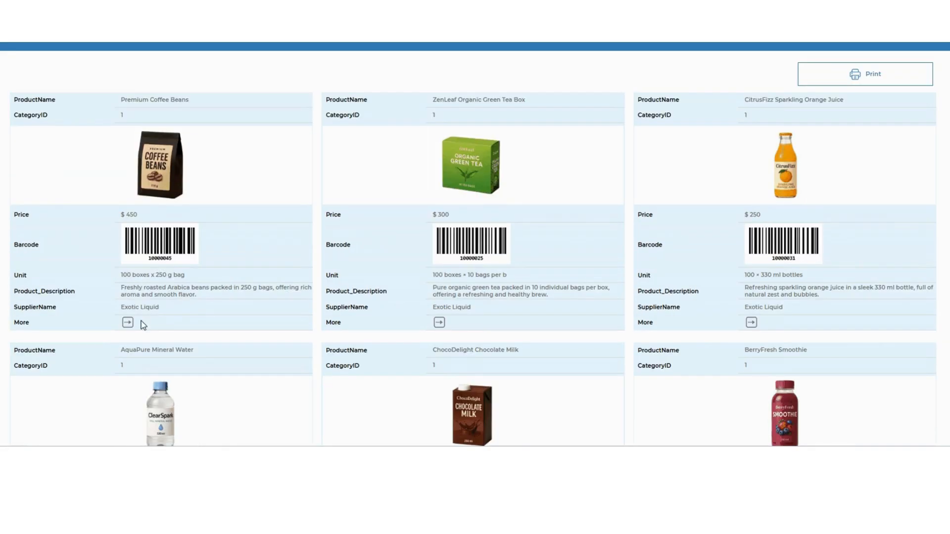
click(128, 322)
click(141, 339)
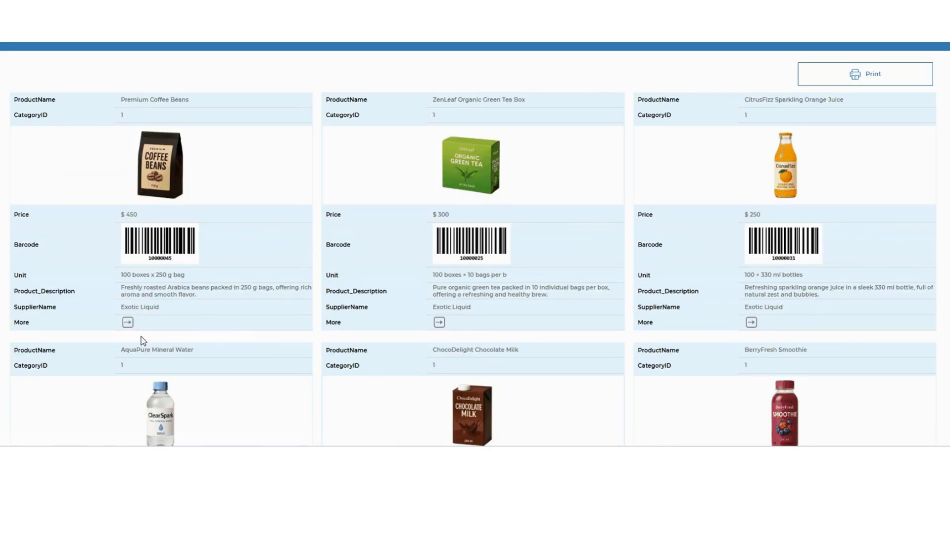